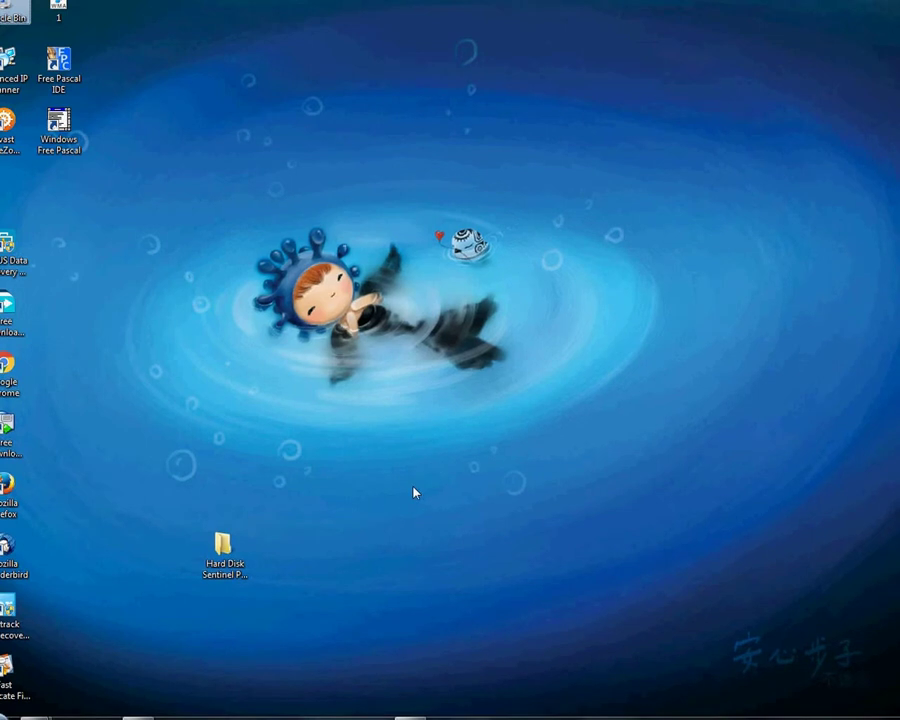
Open the Hard Disk Sentinel Pro v3.70 folder on the desktop and run hdsentinel_pro_setup
click(230, 545)
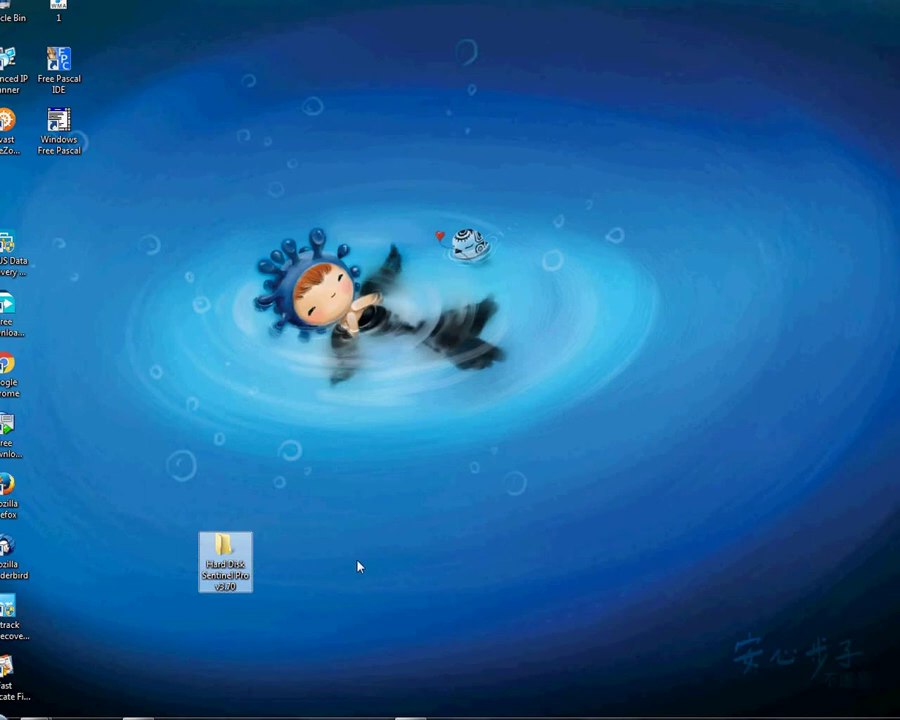
double_click(225, 560)
click(776, 174)
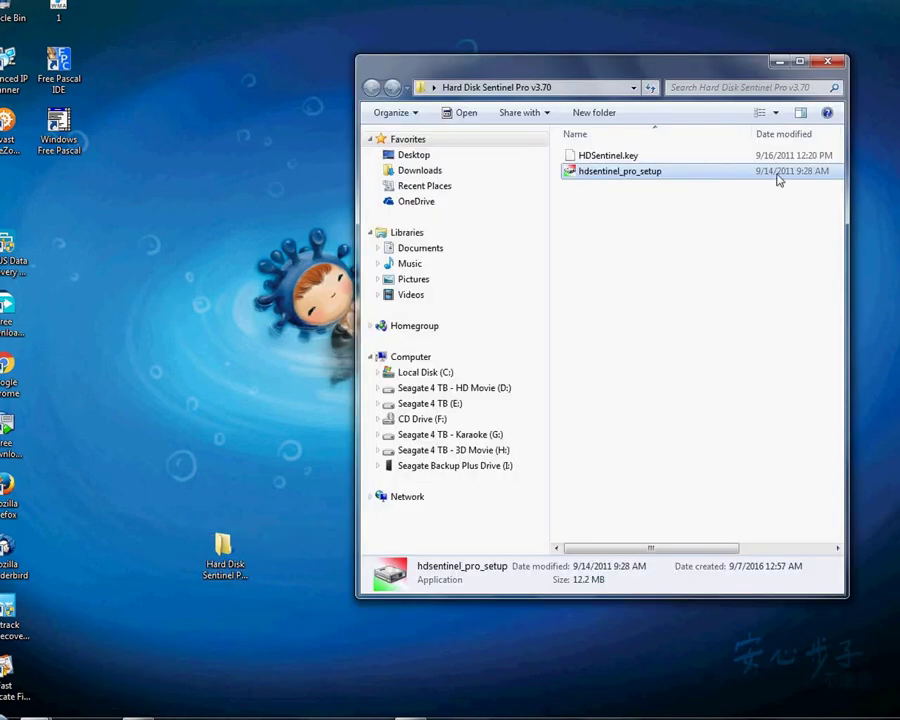
click(645, 237)
click(634, 176)
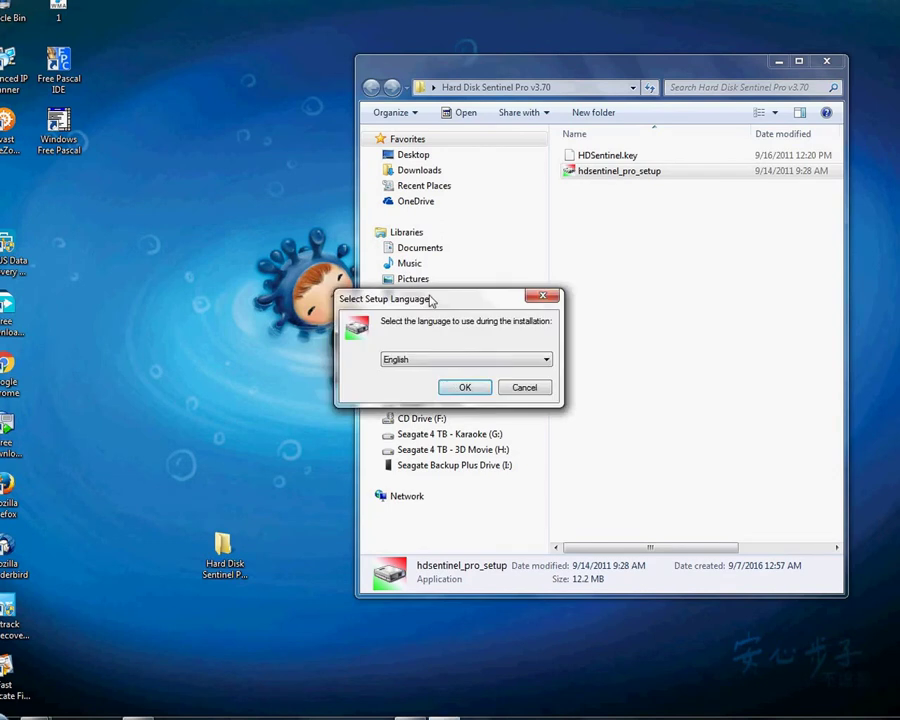
Confirm English as the language for the Hard Disk Sentinel installation
drag(428, 297, 552, 274)
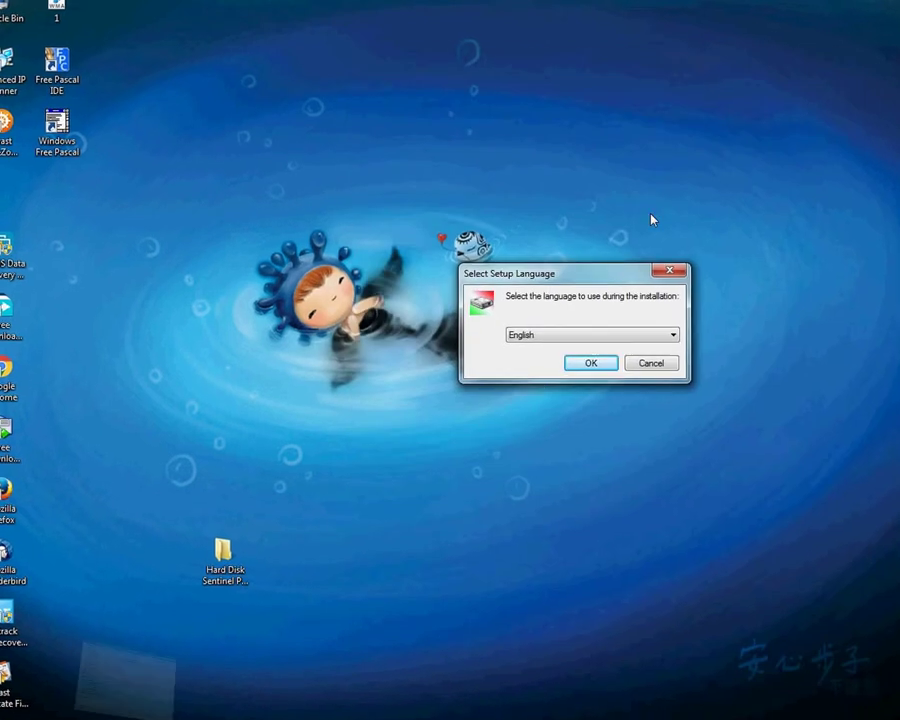
drag(548, 284, 514, 270)
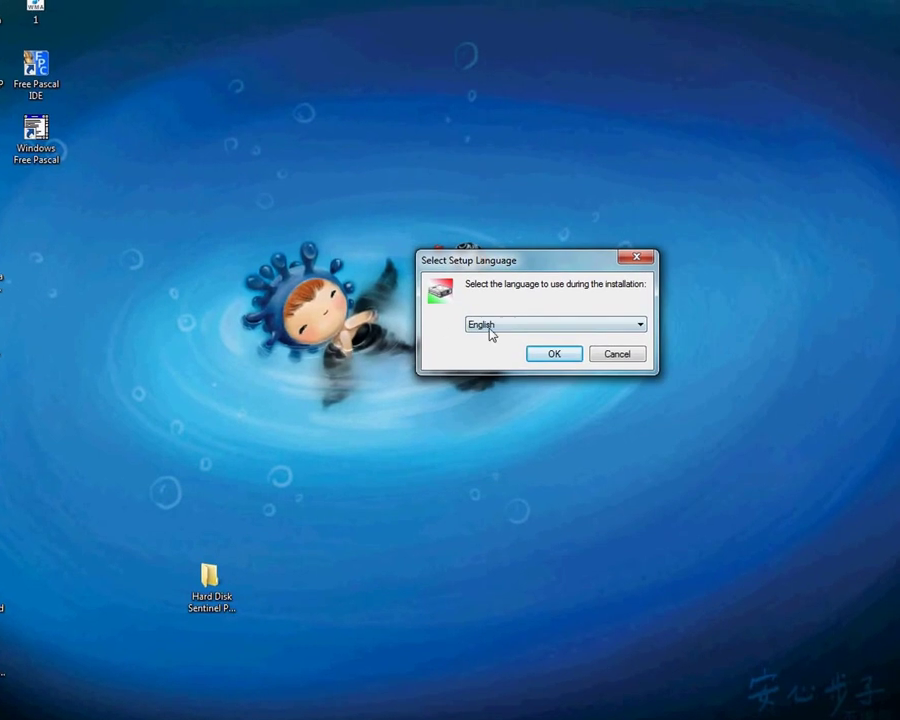
click(544, 364)
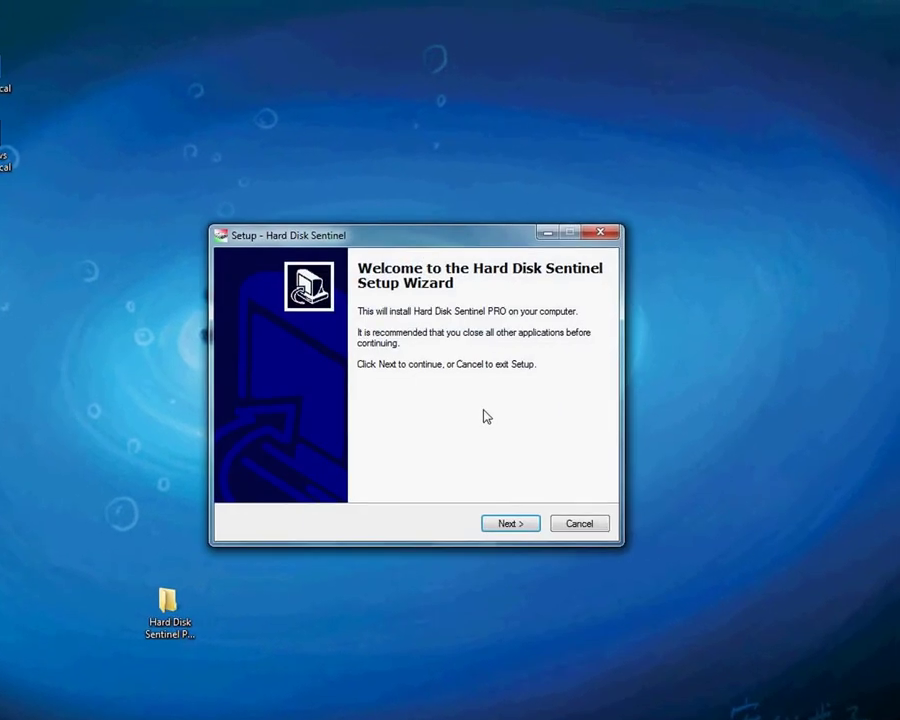
Continue past the setup welcome page and accept the End User License Agreement
click(496, 529)
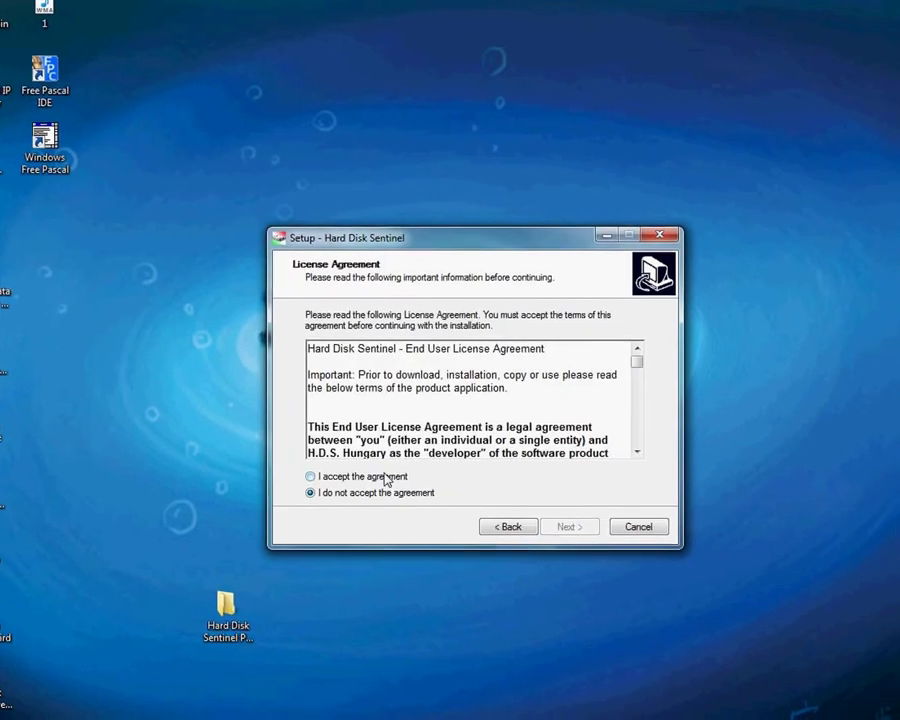
click(415, 480)
click(603, 531)
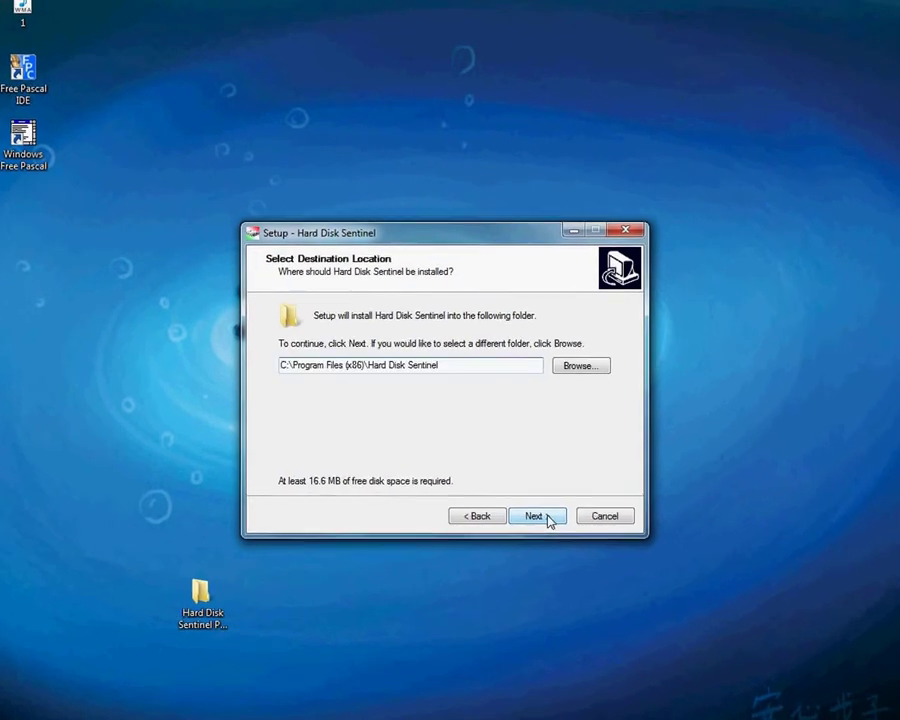
Install to C:\Program Files (x86)\Hard Disk Sentinel with the default Start Menu folder, desktop and Quick Launch icons, and launch the program on finishing
click(558, 523)
click(496, 458)
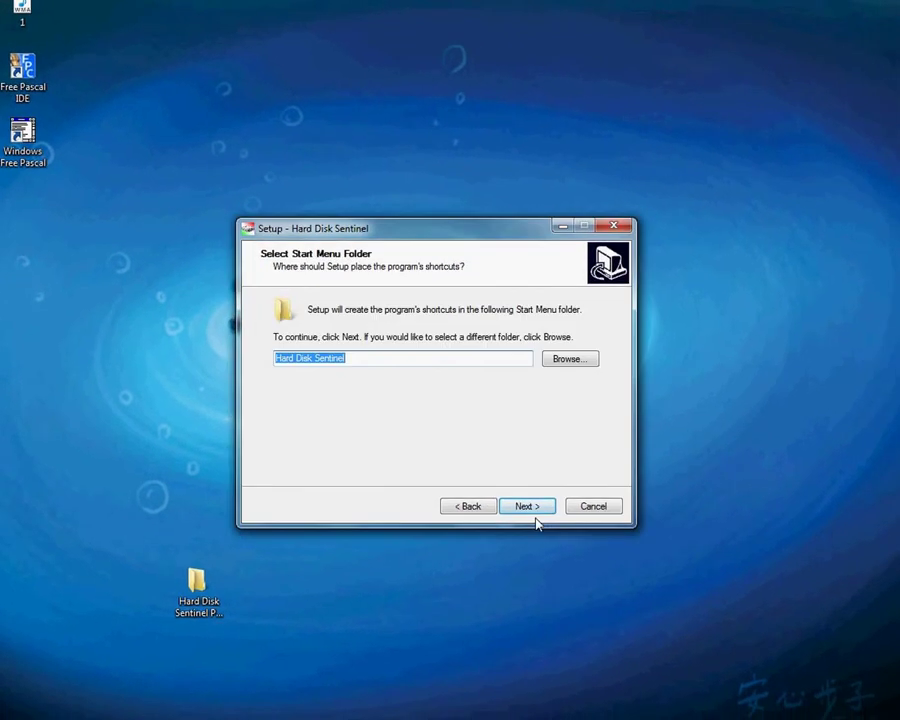
click(531, 508)
click(529, 505)
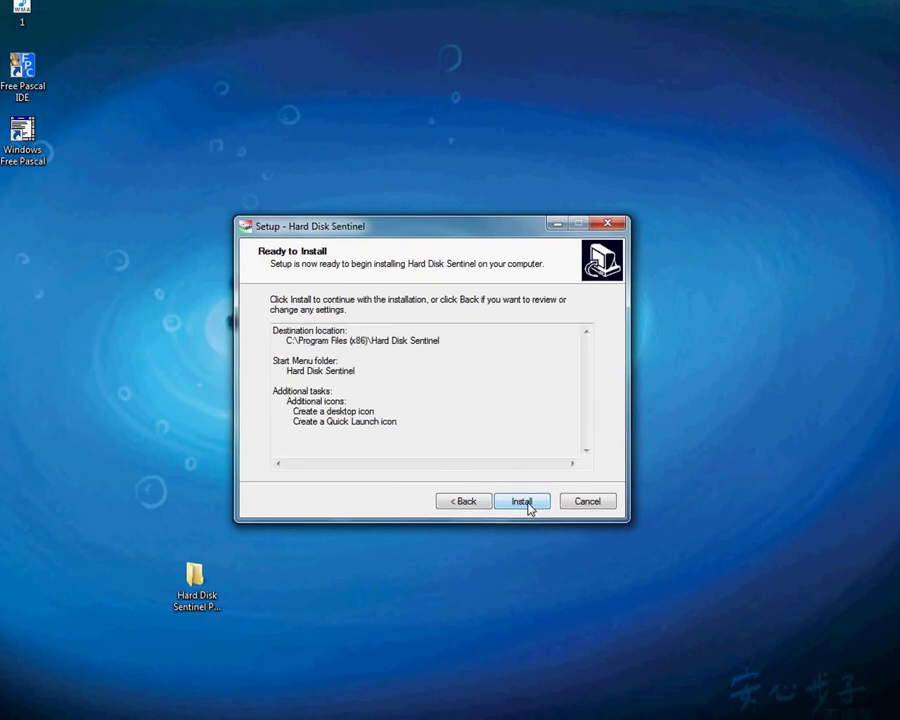
click(528, 505)
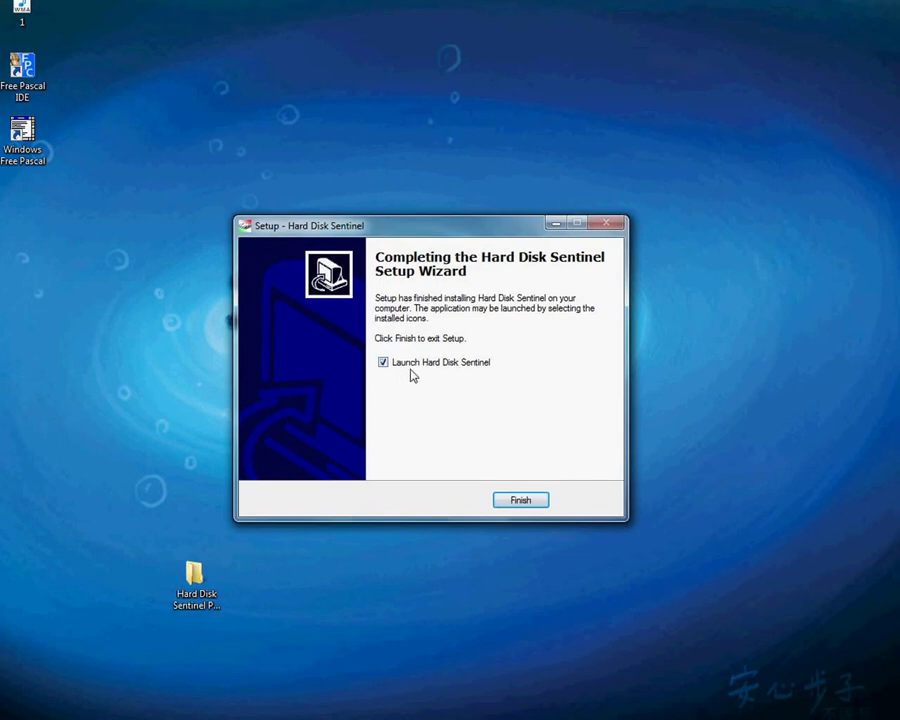
click(521, 501)
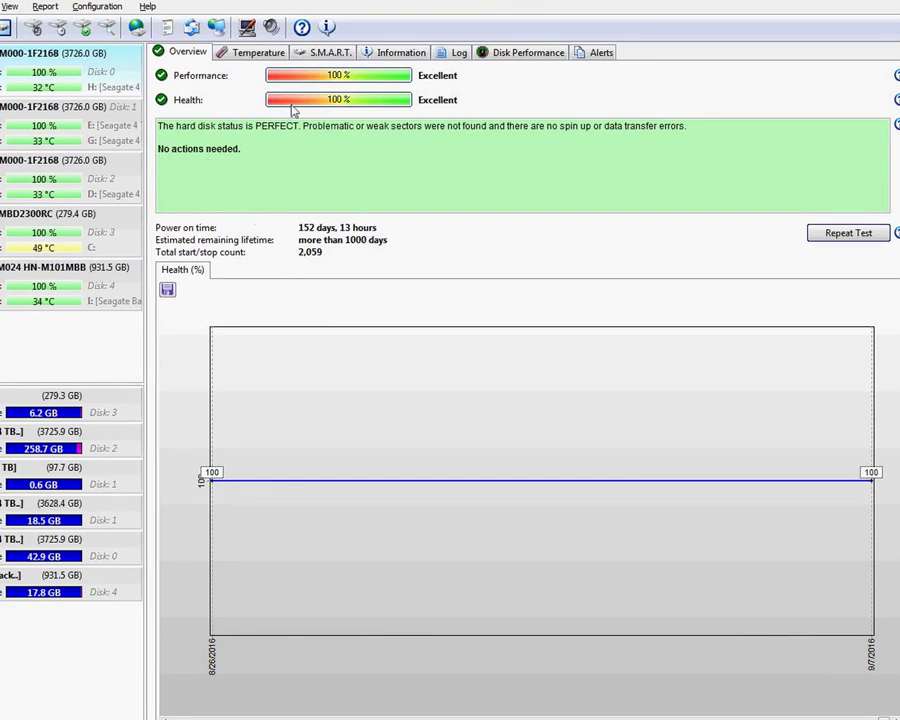
Review Disk 0's temperature, S.M.A.R.T. attributes, hardware information, log and disk performance, ending back at its overview
click(260, 56)
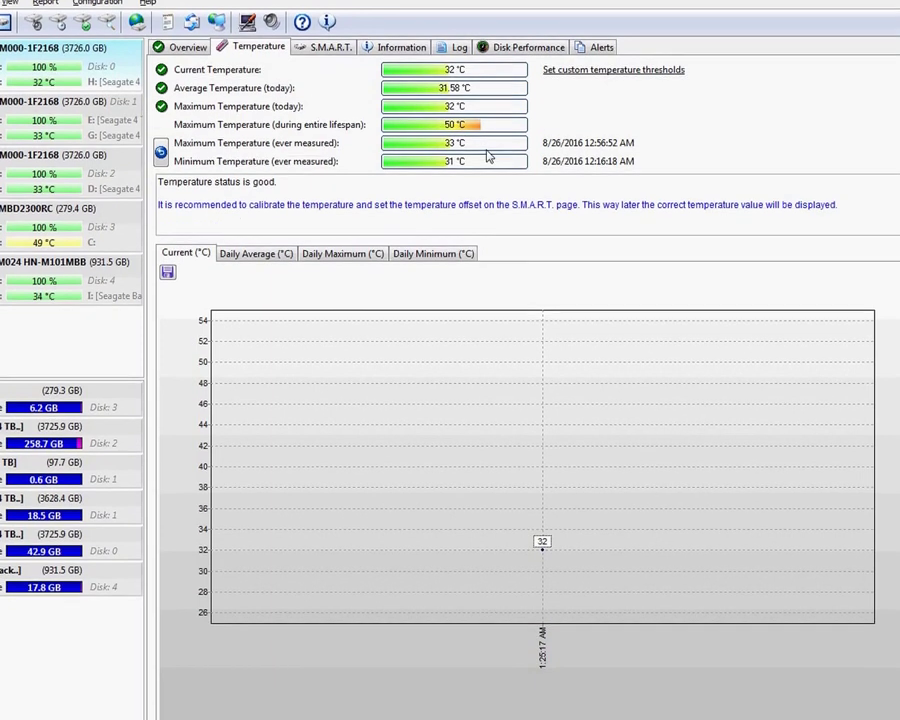
click(338, 47)
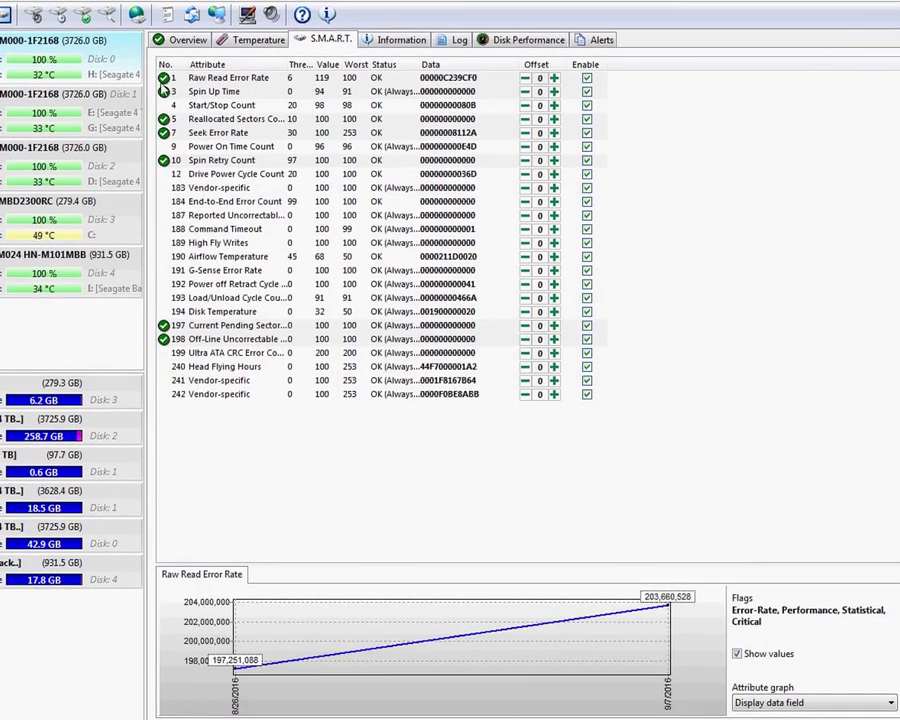
click(388, 37)
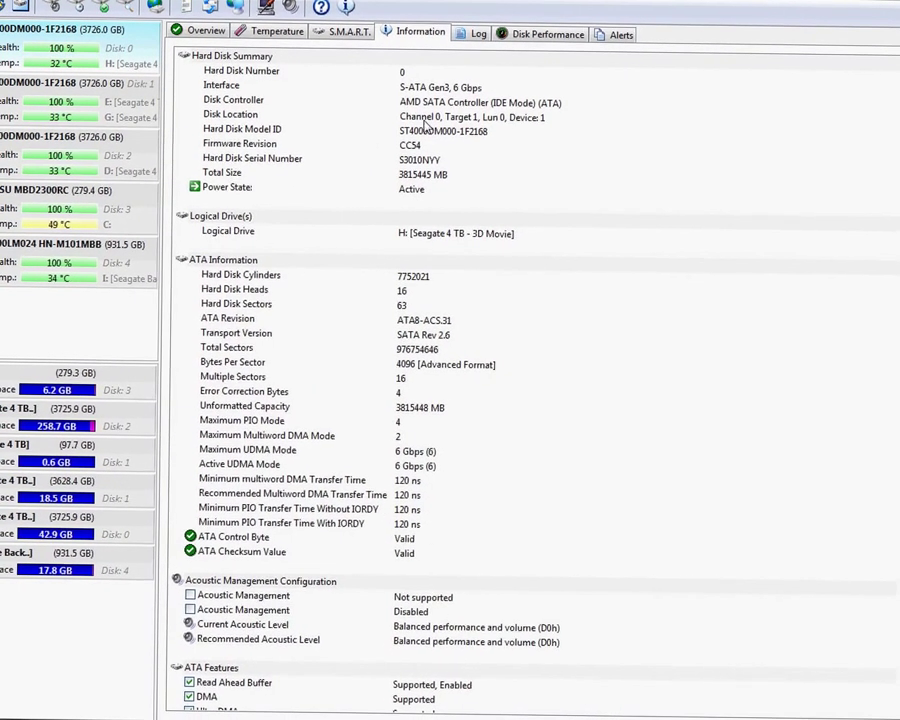
click(476, 37)
click(541, 33)
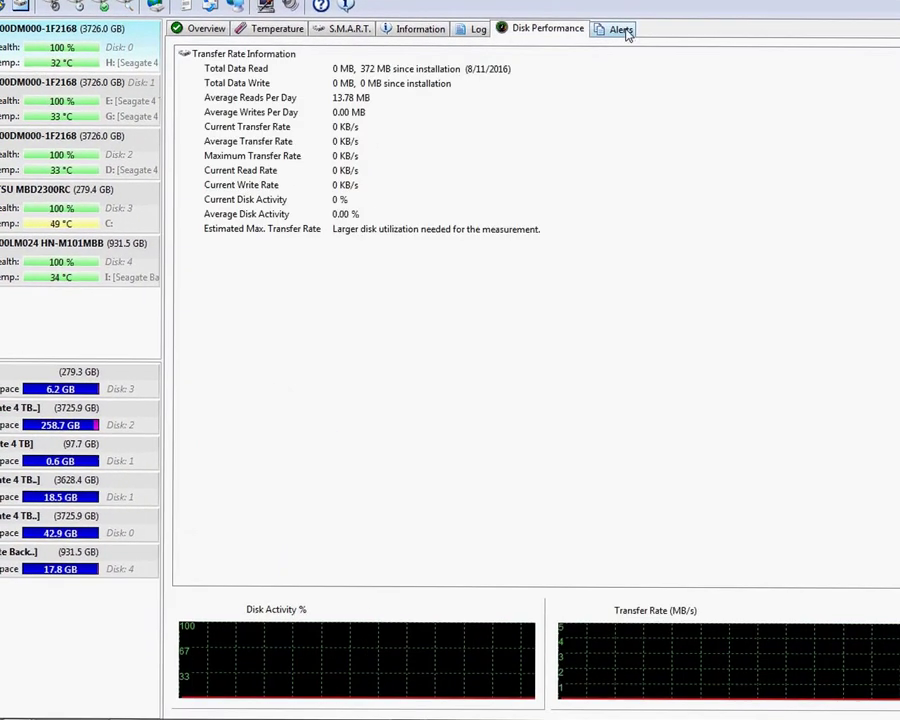
click(203, 28)
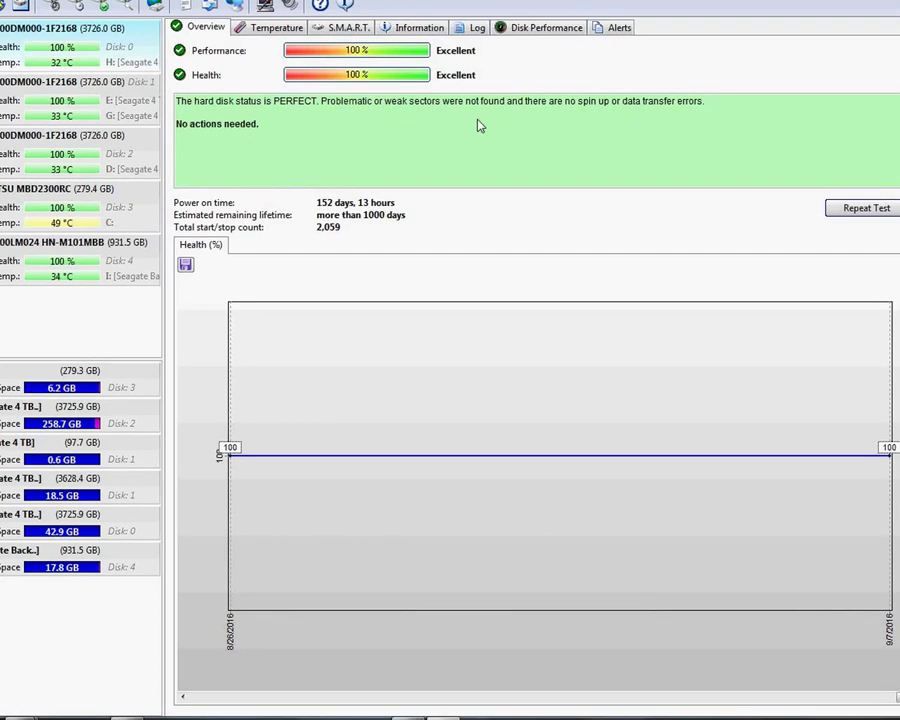
Check the performance and health overview of Disk 1, Disk 2 and Disk 3 in turn
click(86, 111)
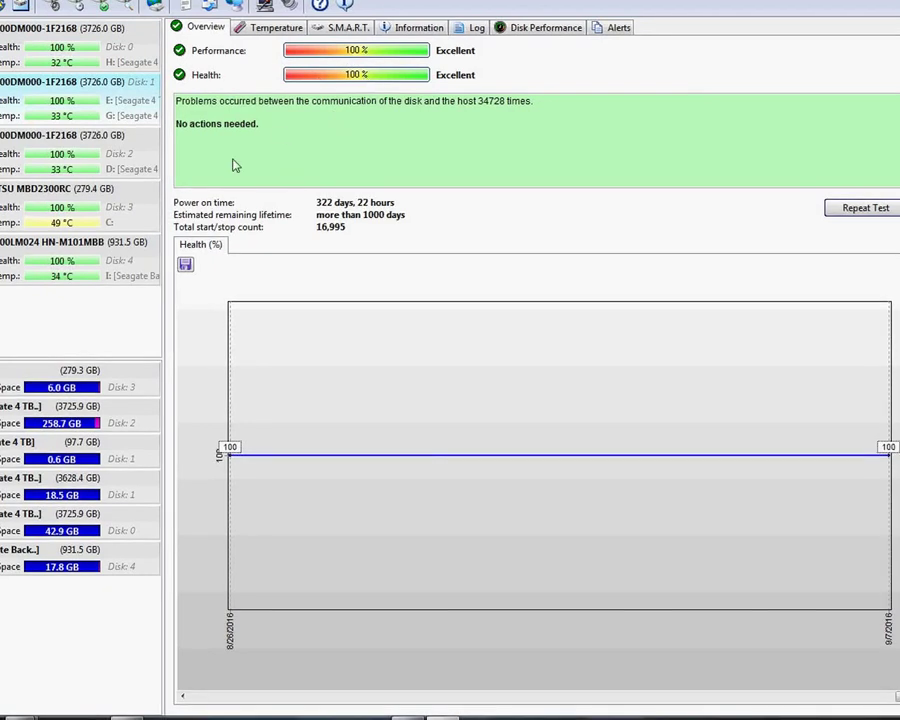
click(60, 162)
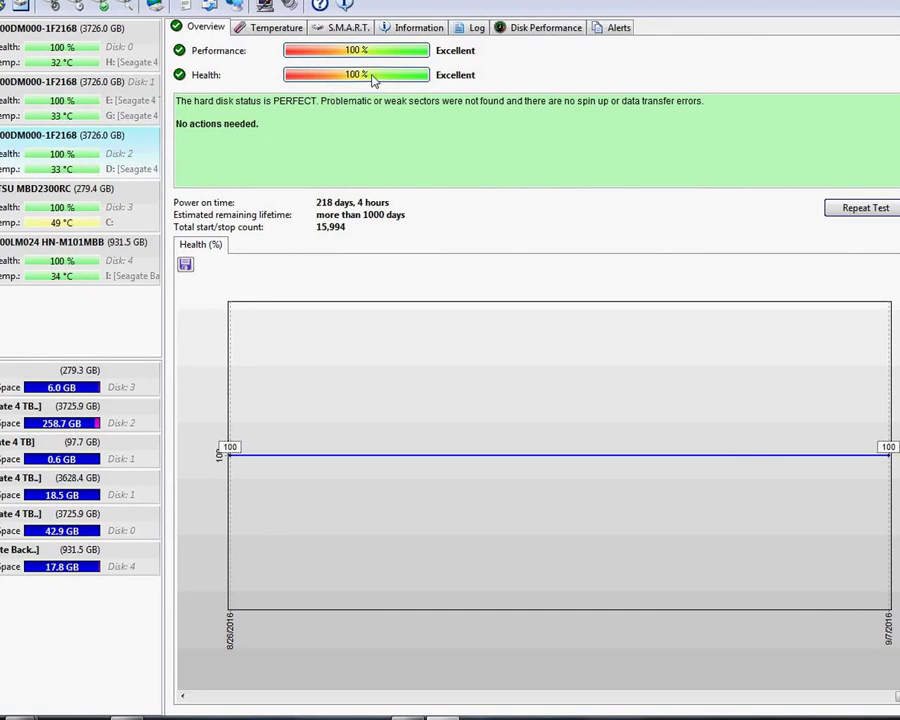
click(67, 213)
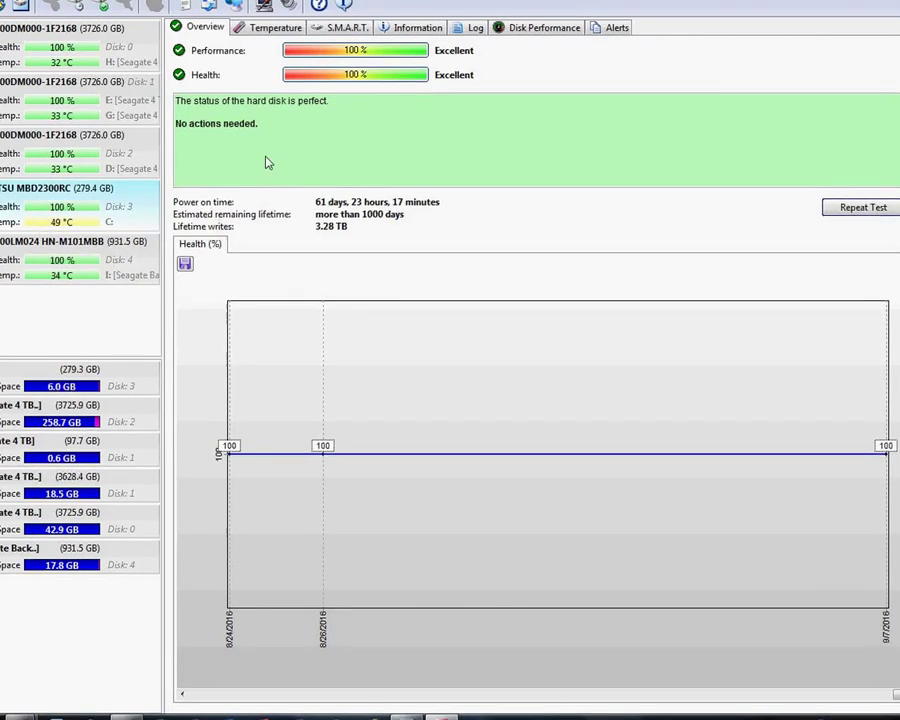
Examine the temperature readings of Disk 3 and return to its overview
click(268, 30)
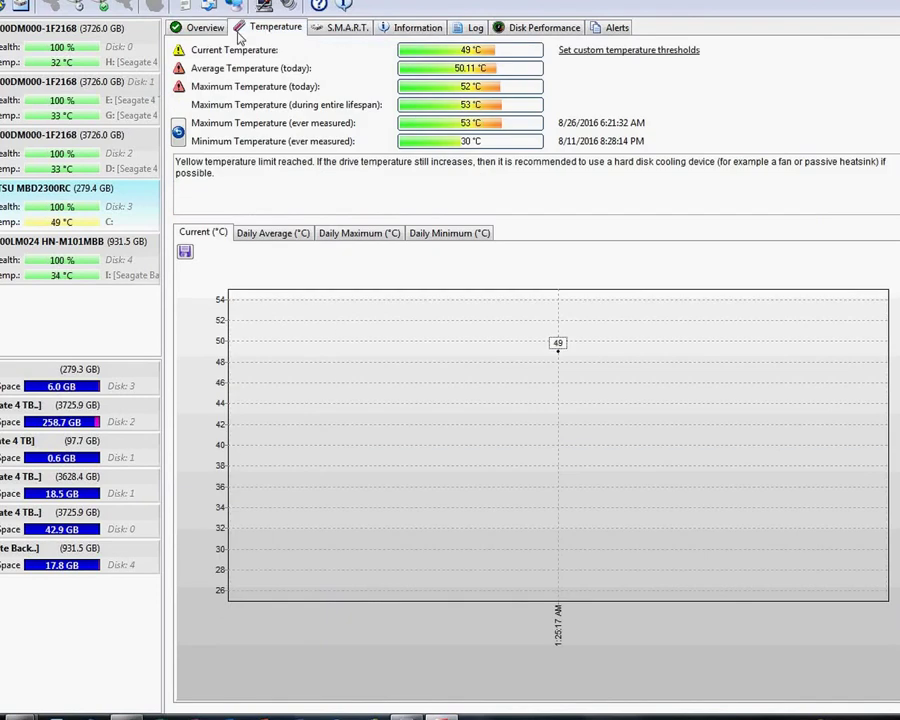
key(Up)
key(Down)
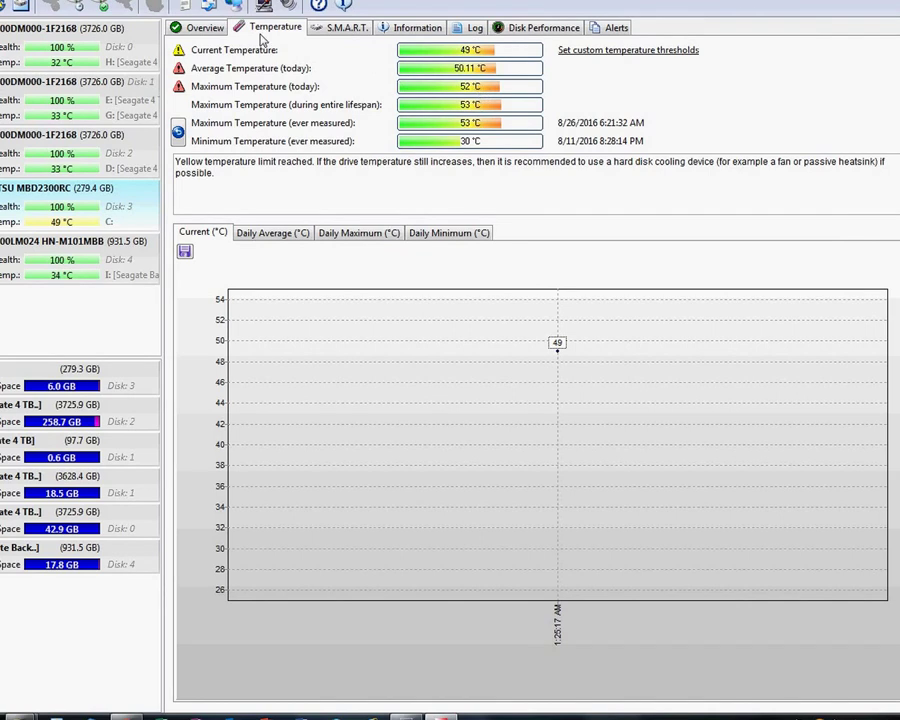
click(202, 28)
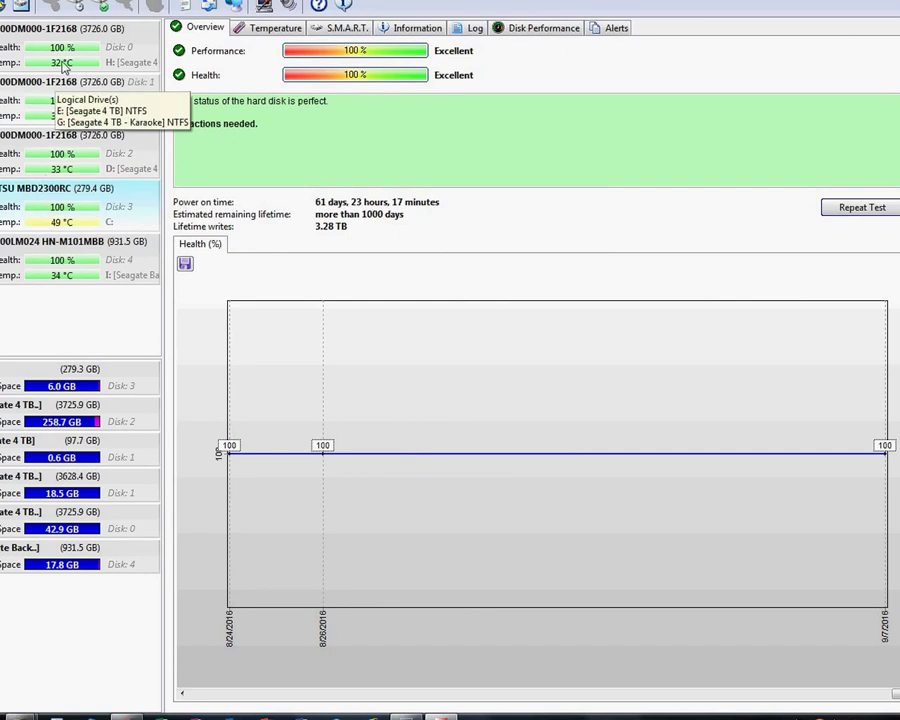
Compare the health overviews of Disk 0, Disk 1 and Disk 3 once more
click(75, 62)
click(62, 108)
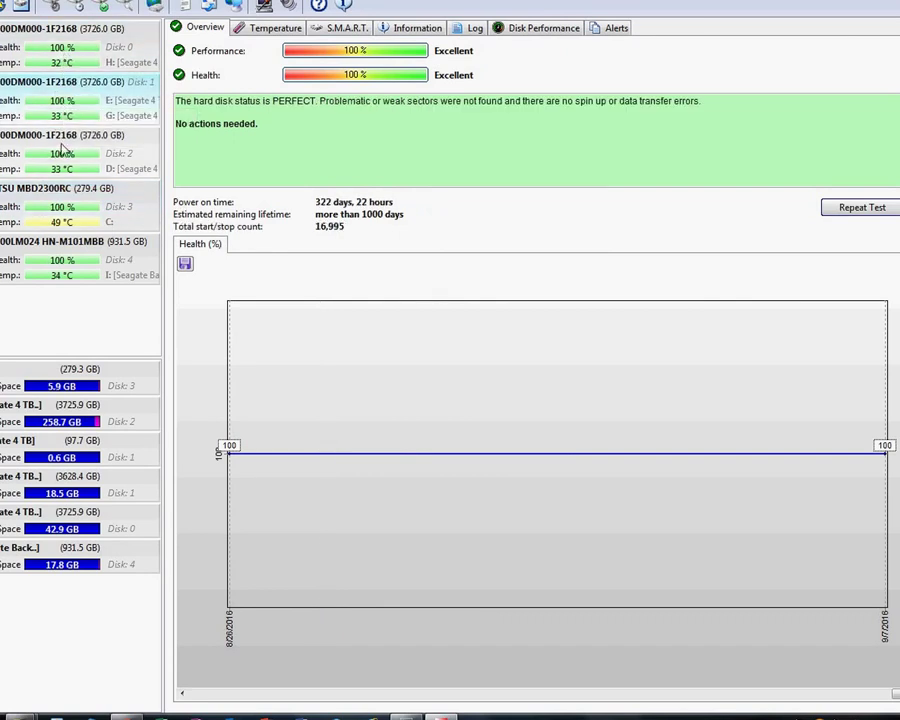
click(64, 202)
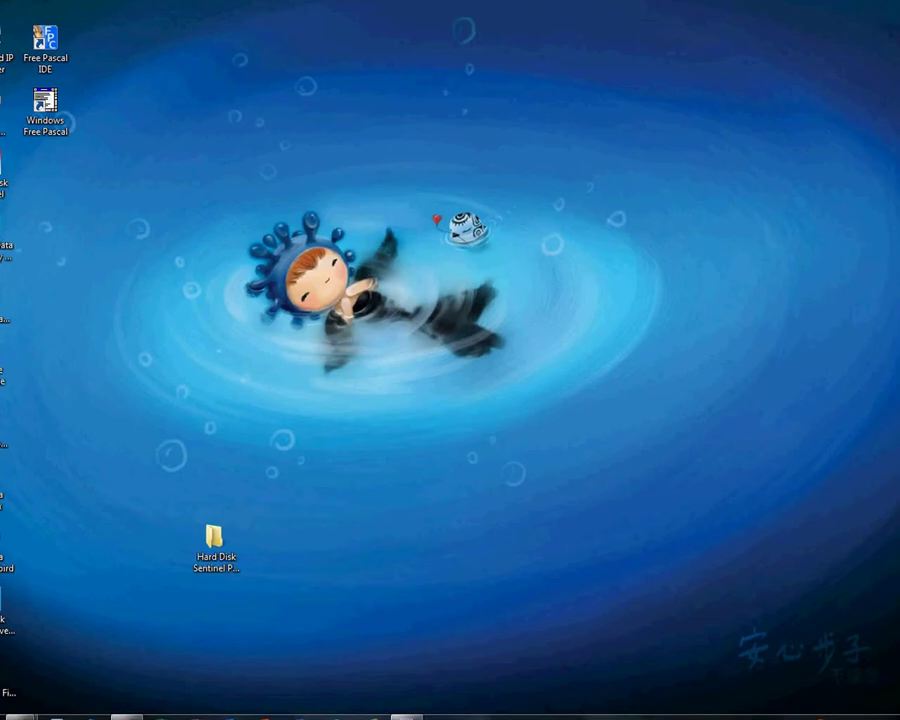
Open Computer in Windows Explorer and examine the free space of the hard drives, including the Seagate Backup Plus Drive (I:)
click(20, 716)
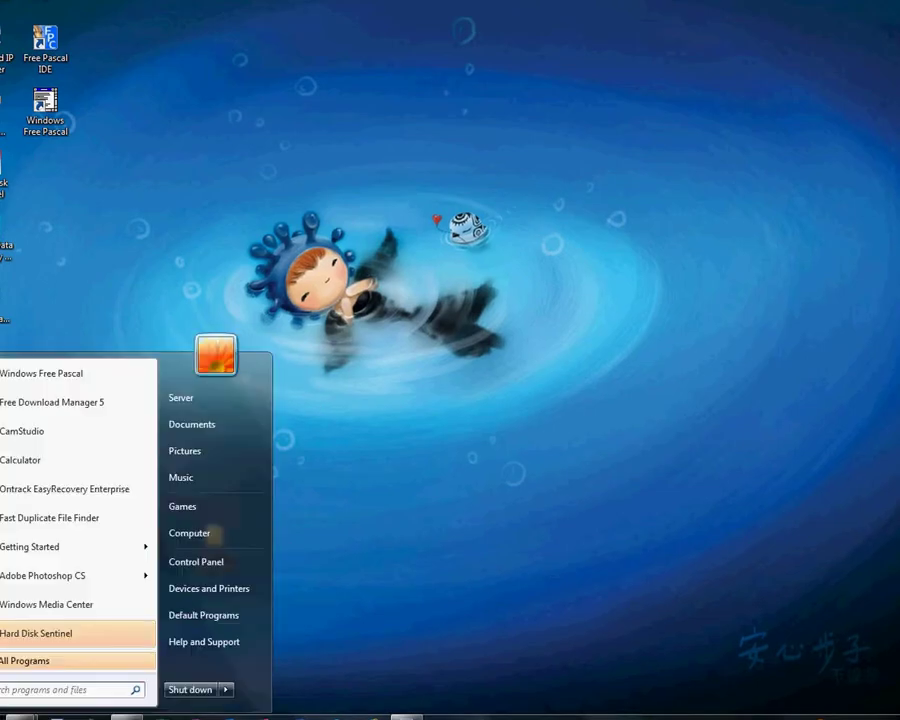
click(211, 535)
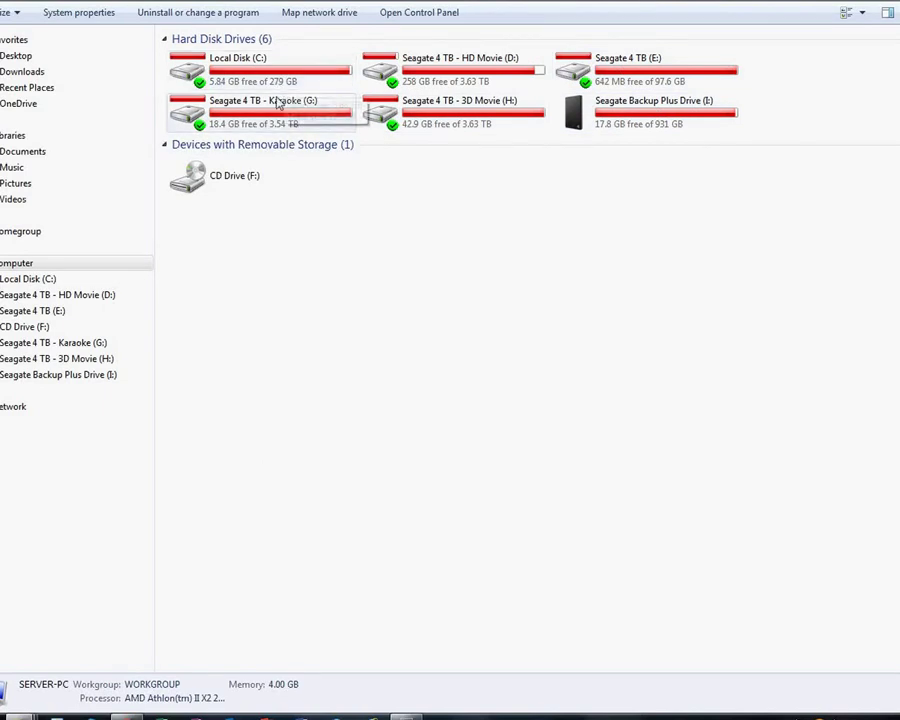
mouse_move(278, 88)
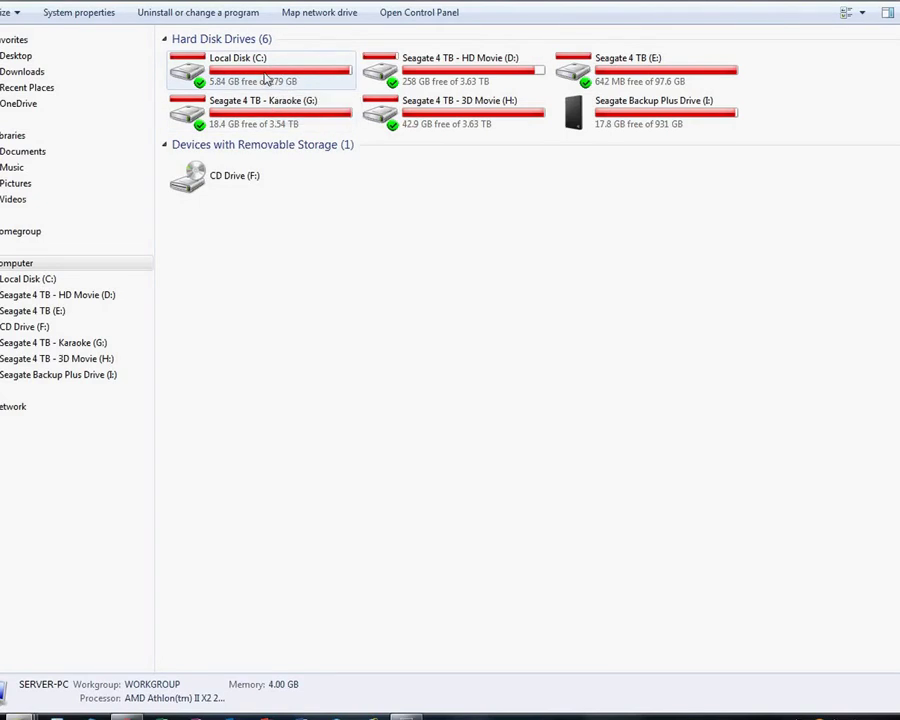
mouse_move(224, 91)
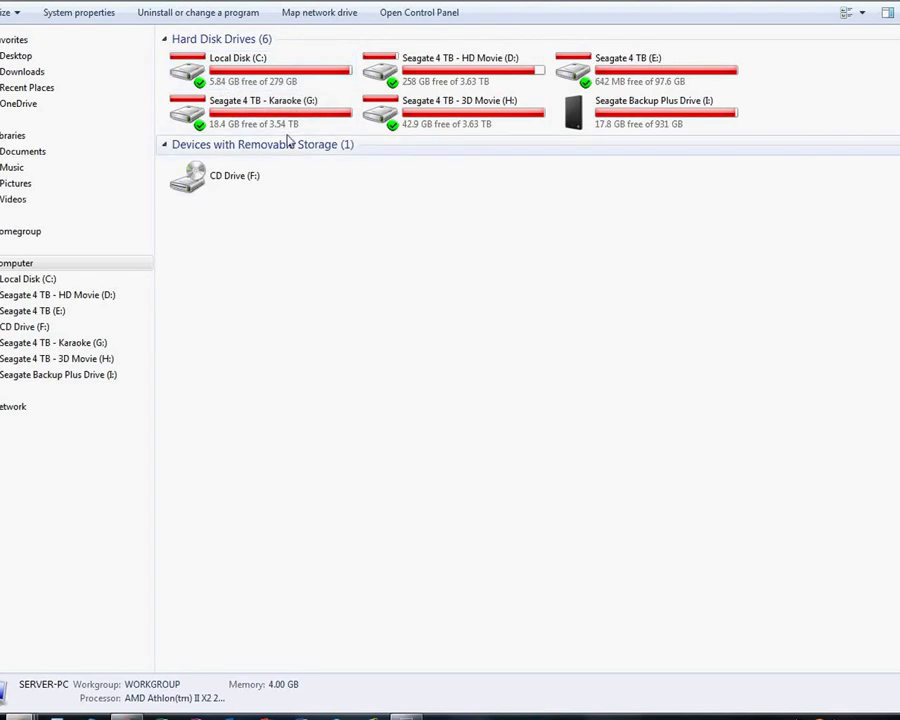
mouse_move(272, 126)
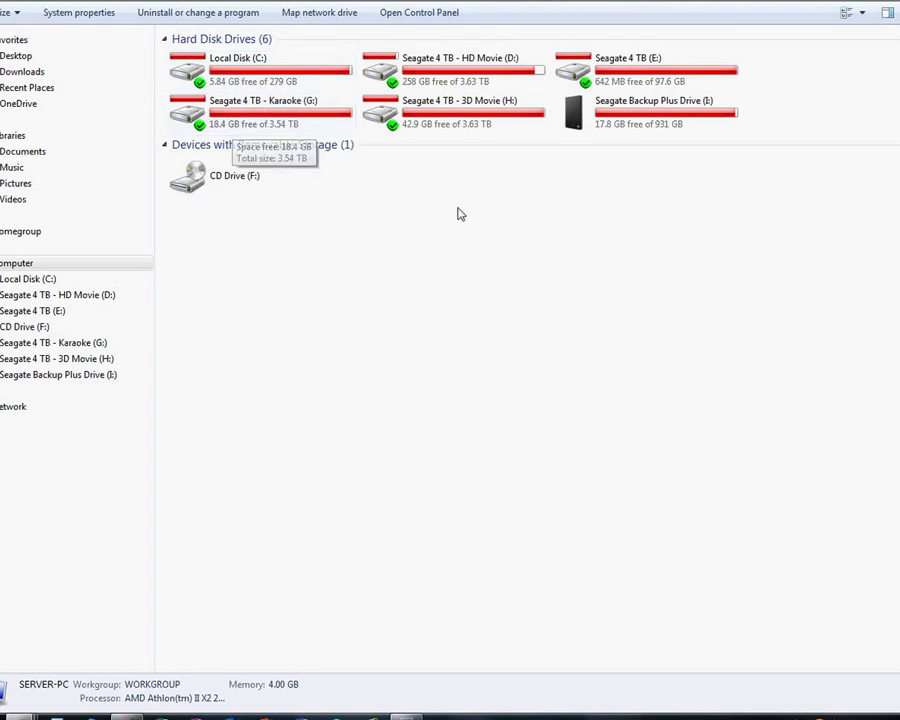
mouse_move(413, 90)
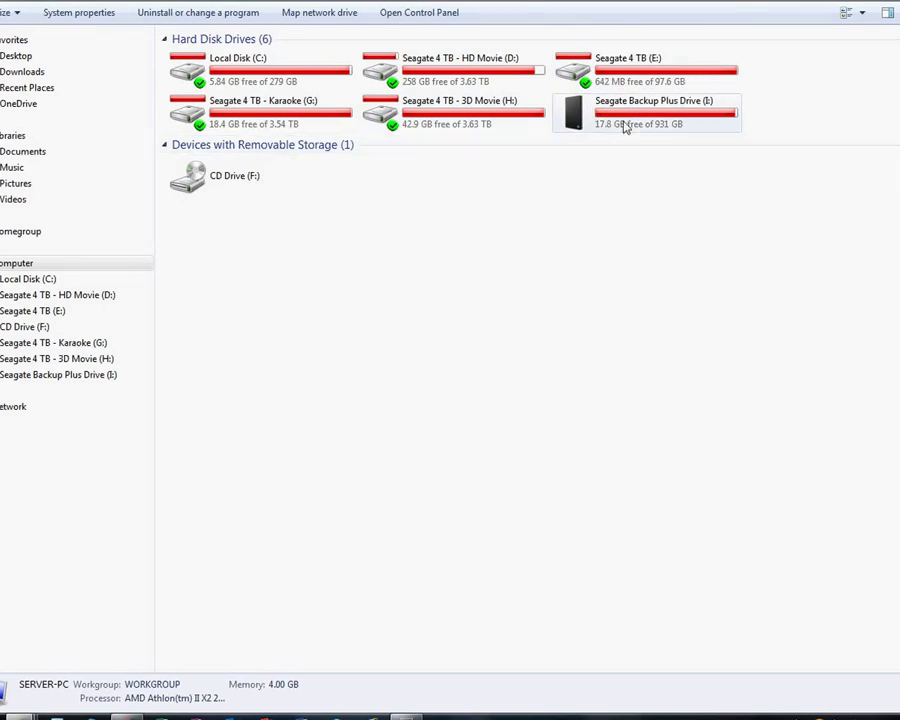
mouse_move(624, 122)
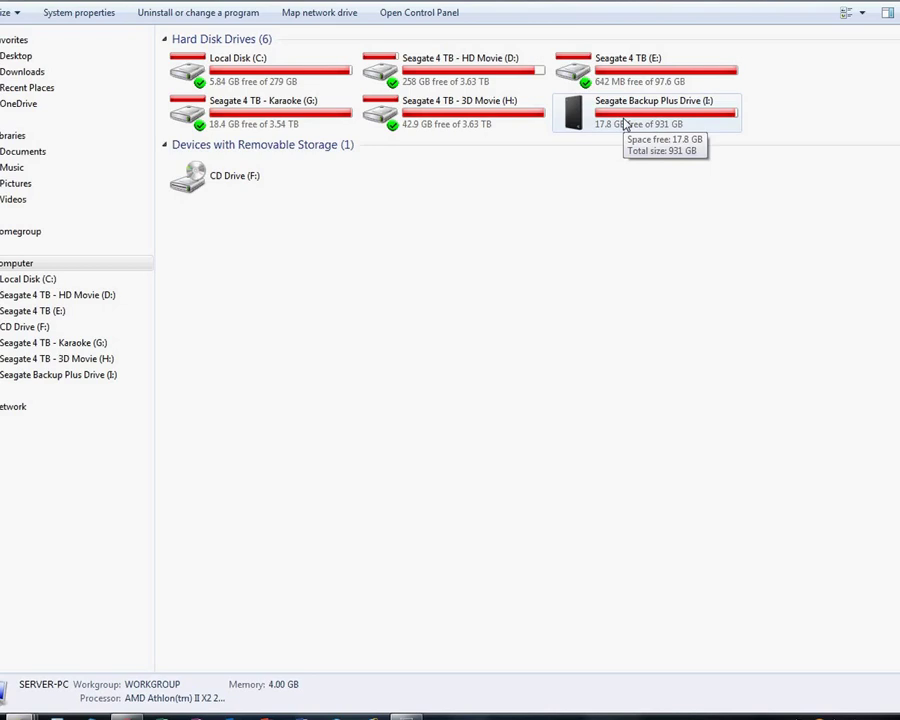
click(624, 122)
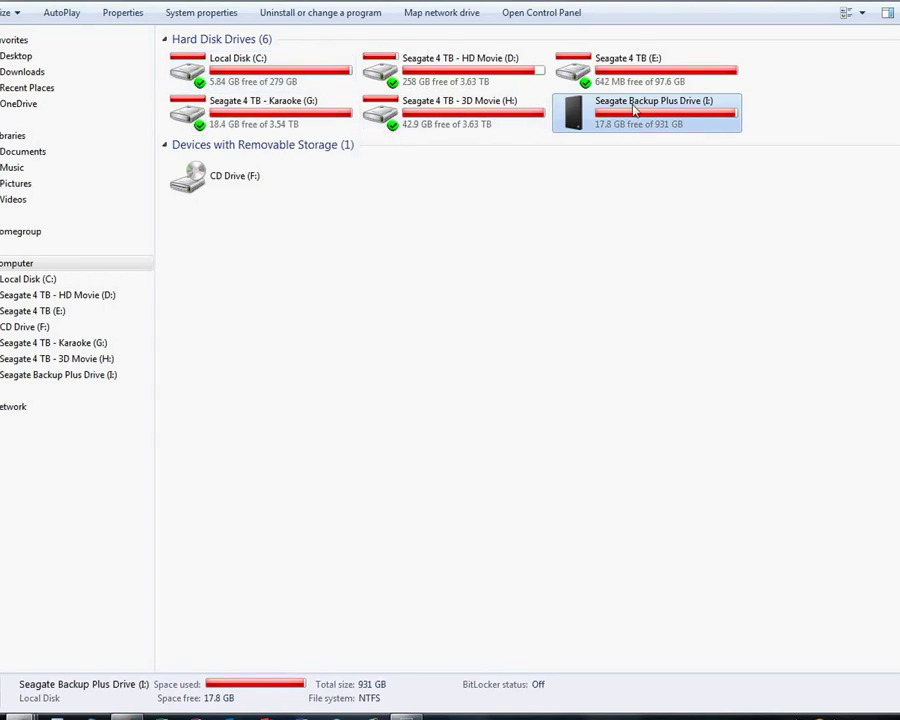
click(565, 285)
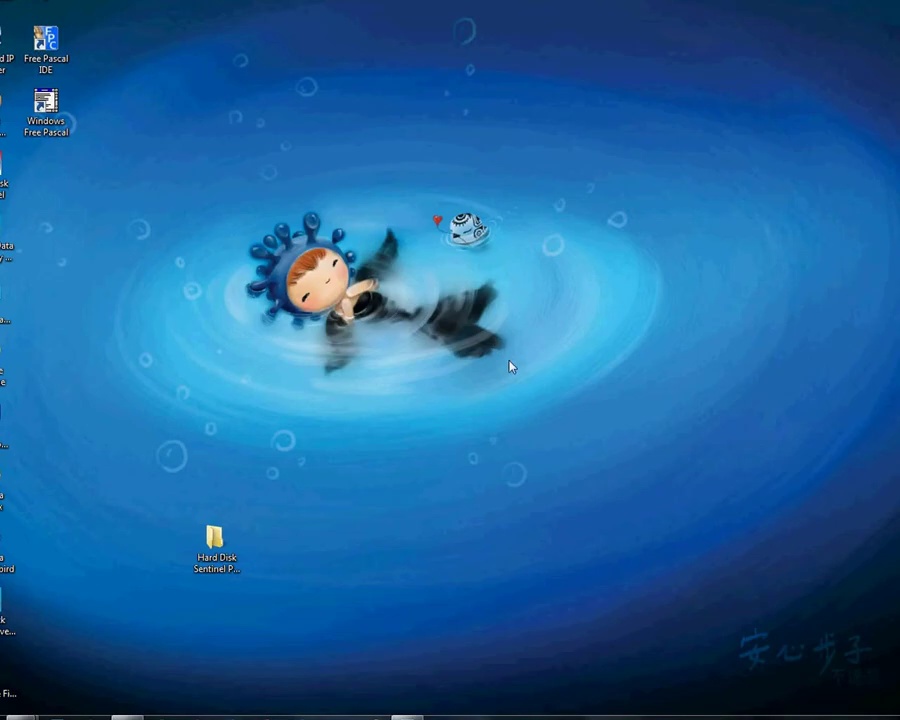
Refresh the Windows desktop
right_click(510, 367)
click(550, 403)
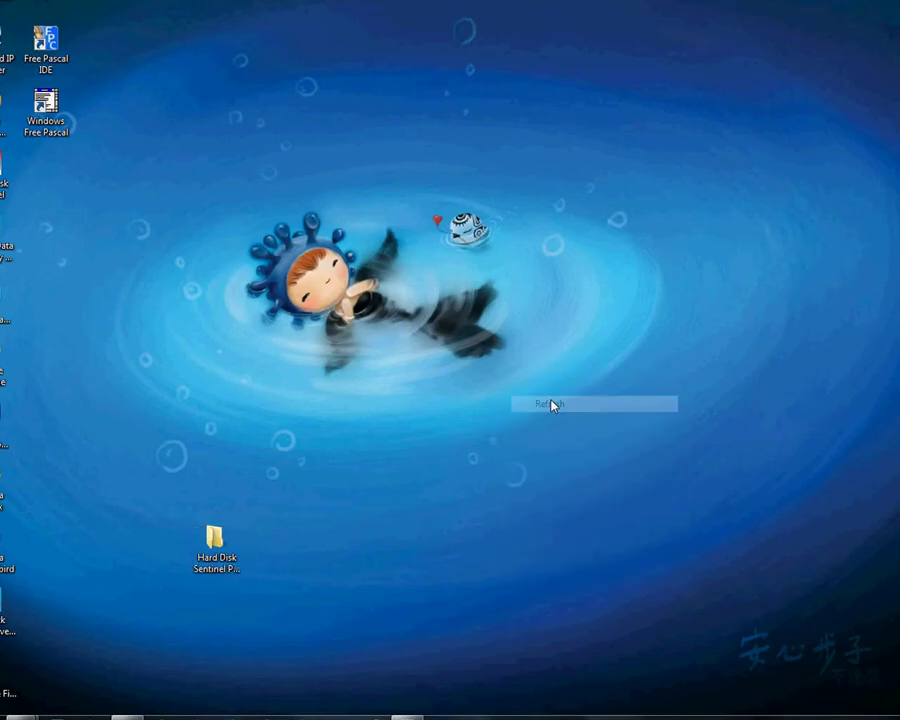